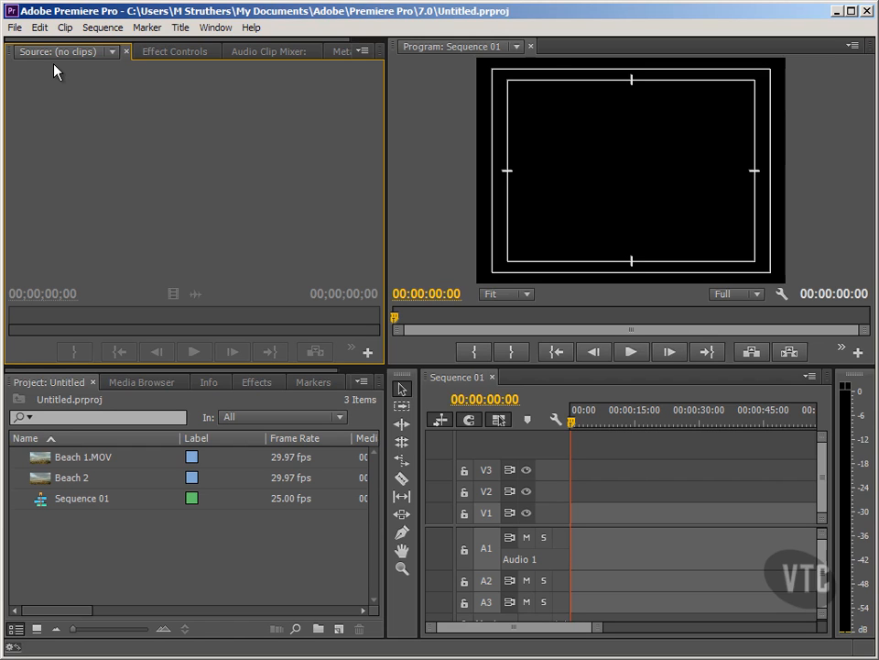
# Load Beach 1.MOV from the project into the Source Monitor
pyautogui.click(46, 52)
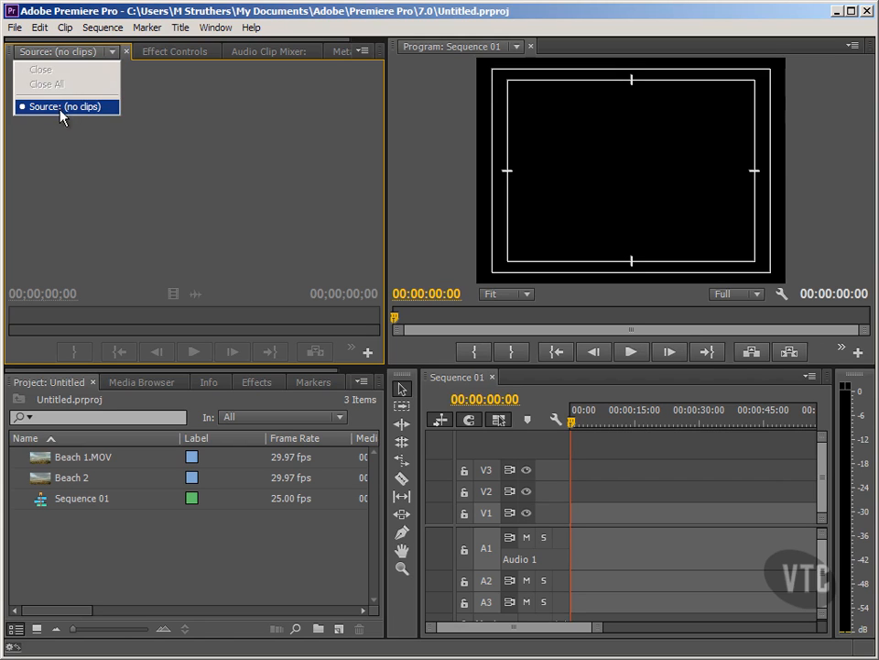
pyautogui.click(103, 109)
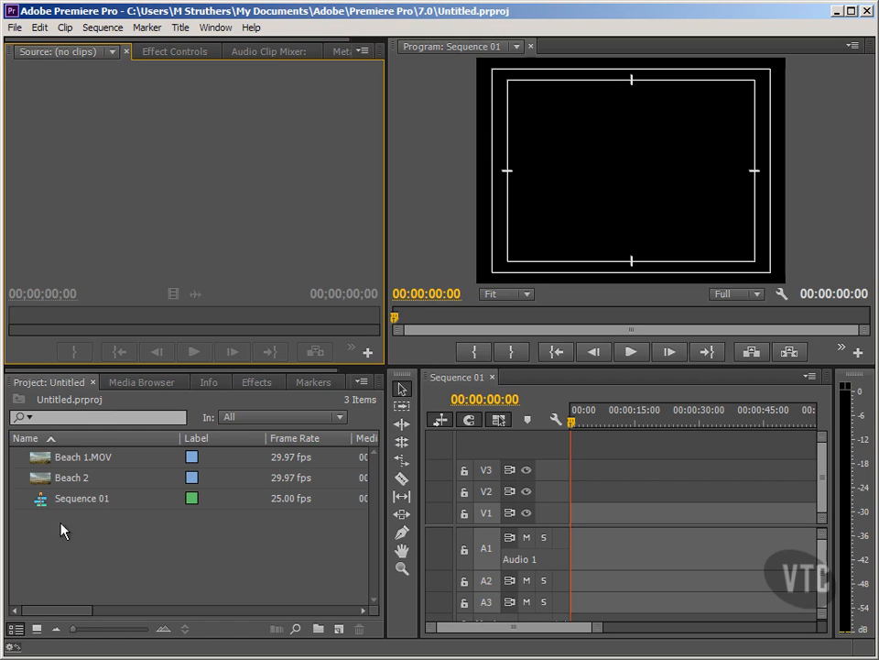
pyautogui.click(48, 462)
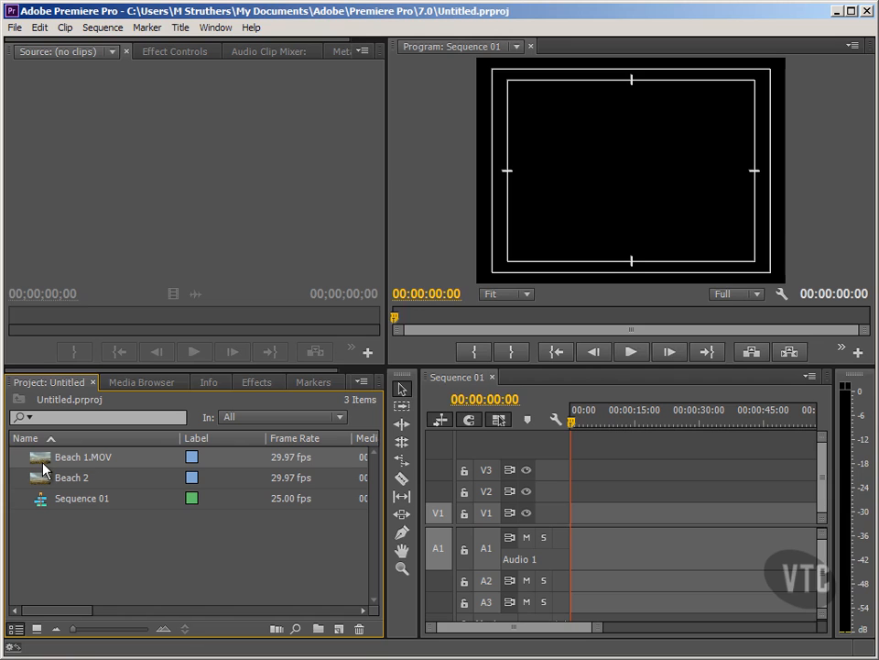
pyautogui.moveTo(71, 300); pyautogui.dragTo(91, 224)
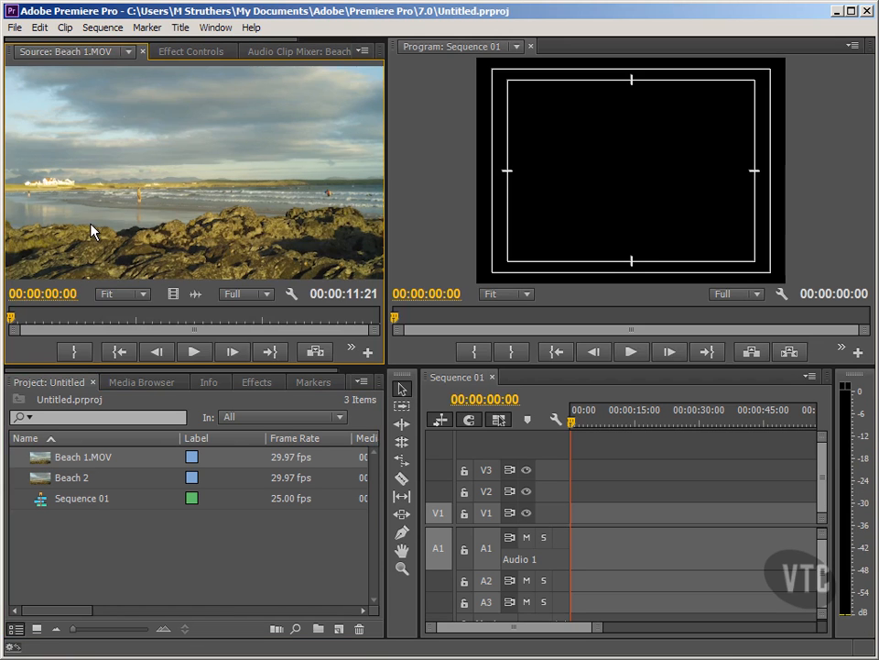
# Preview the source clip at 10%, 25% and 100% zoom, and return the view to Fit
pyautogui.click(143, 296)
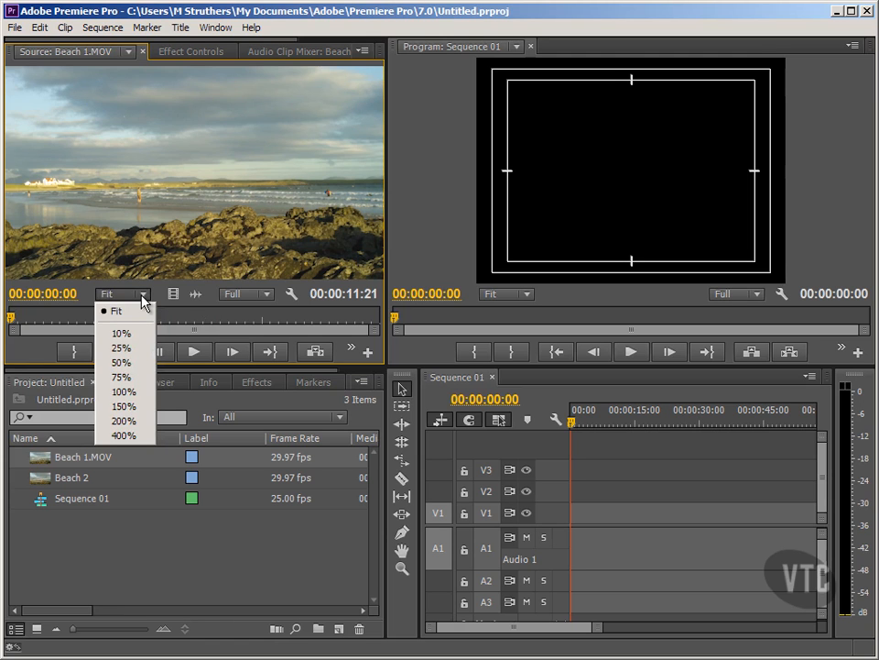
pyautogui.click(141, 333)
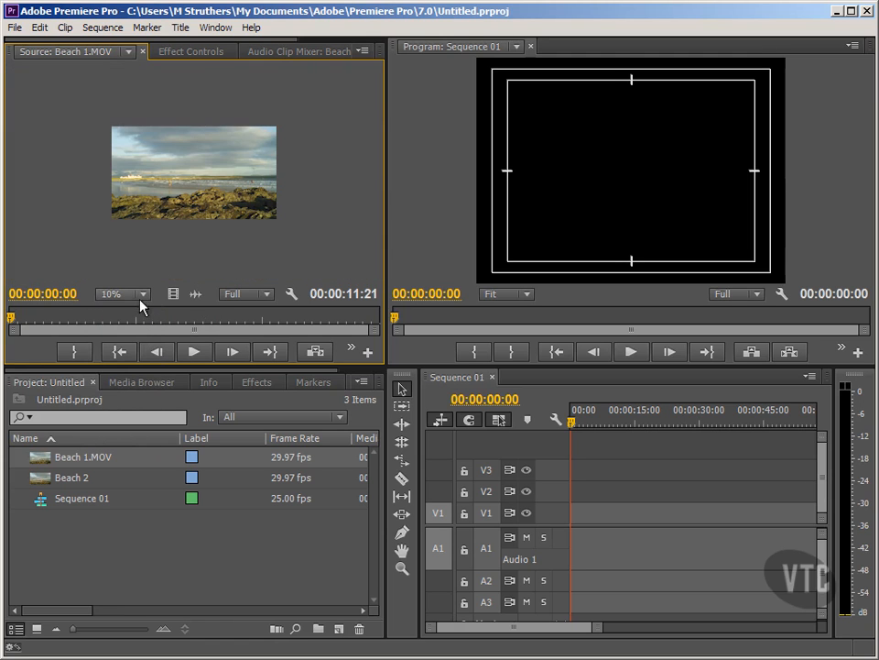
pyautogui.click(142, 297)
pyautogui.click(138, 346)
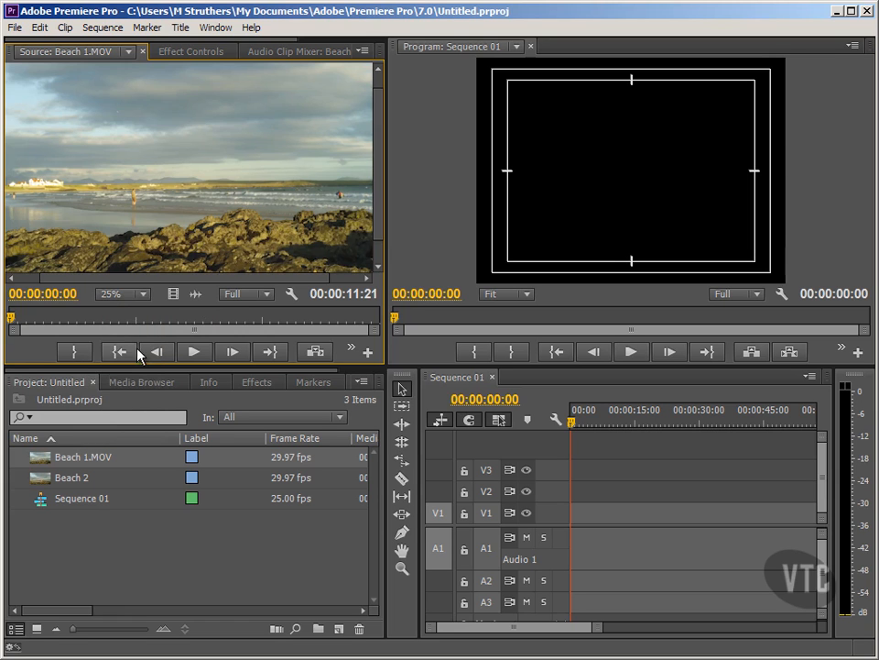
pyautogui.click(142, 295)
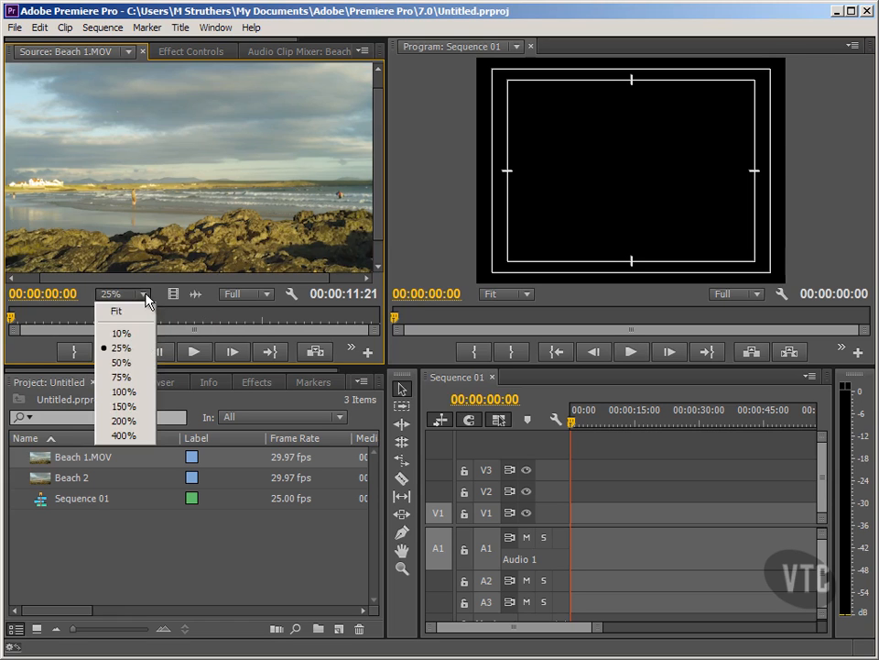
pyautogui.click(140, 392)
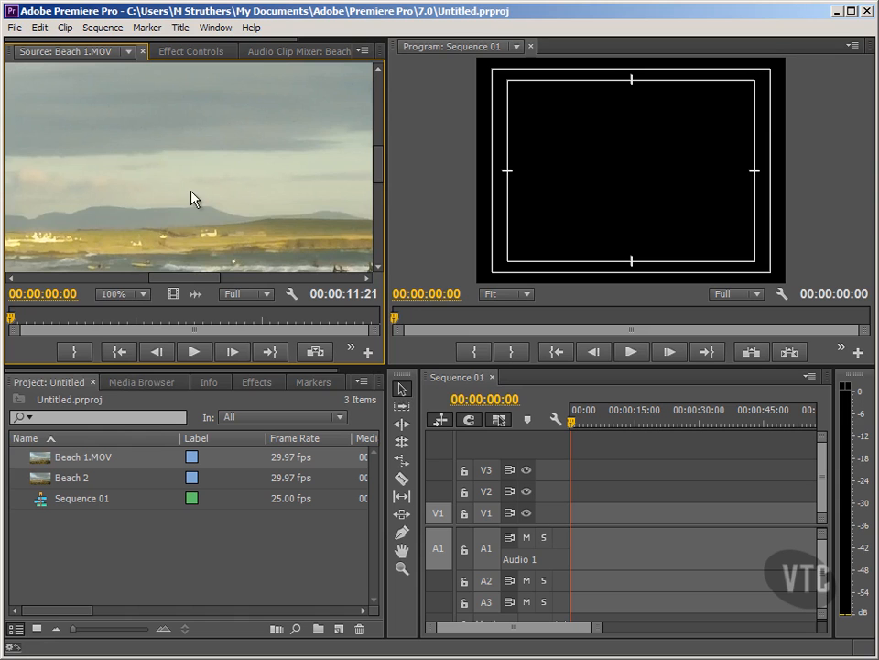
pyautogui.click(144, 295)
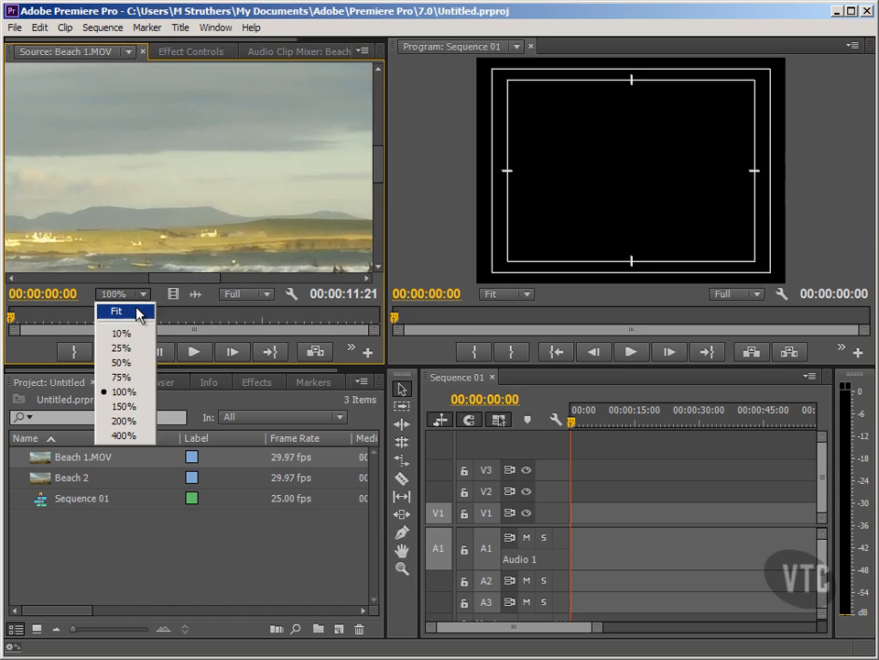
pyautogui.click(137, 309)
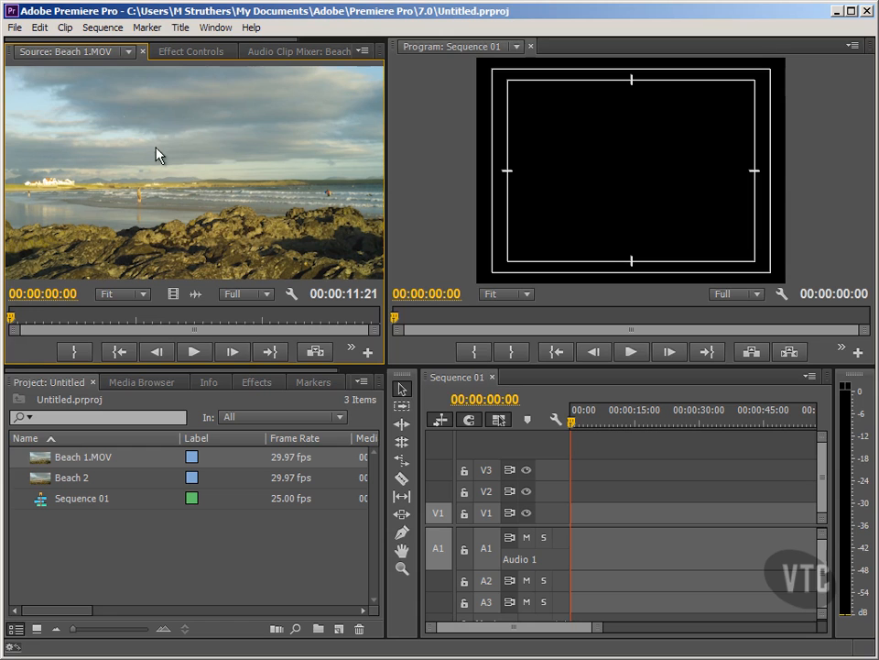
# Close the current source clip, and load both Beach 1.MOV and Beach 2 into the Source Monitor
pyautogui.click(130, 53)
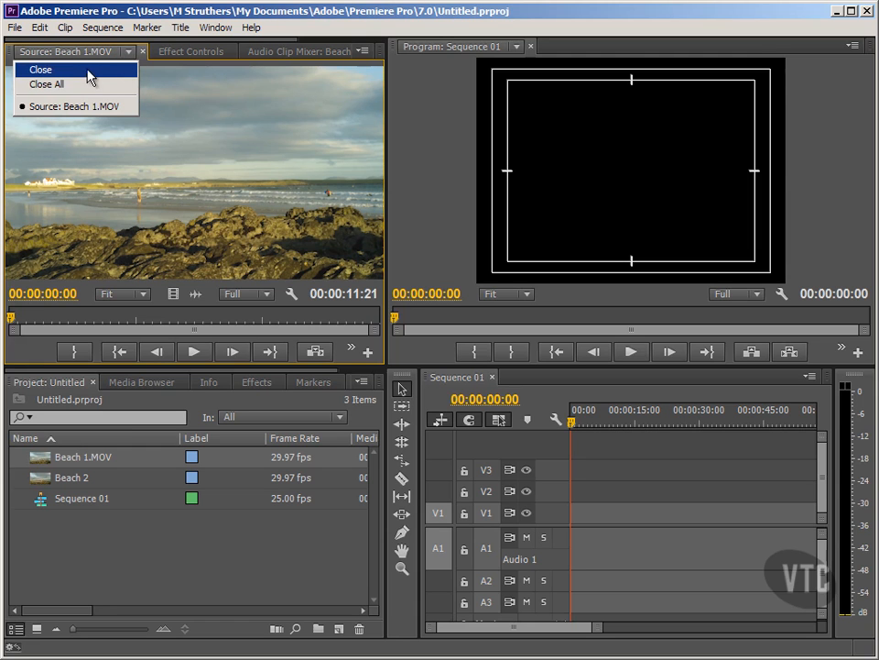
pyautogui.click(87, 74)
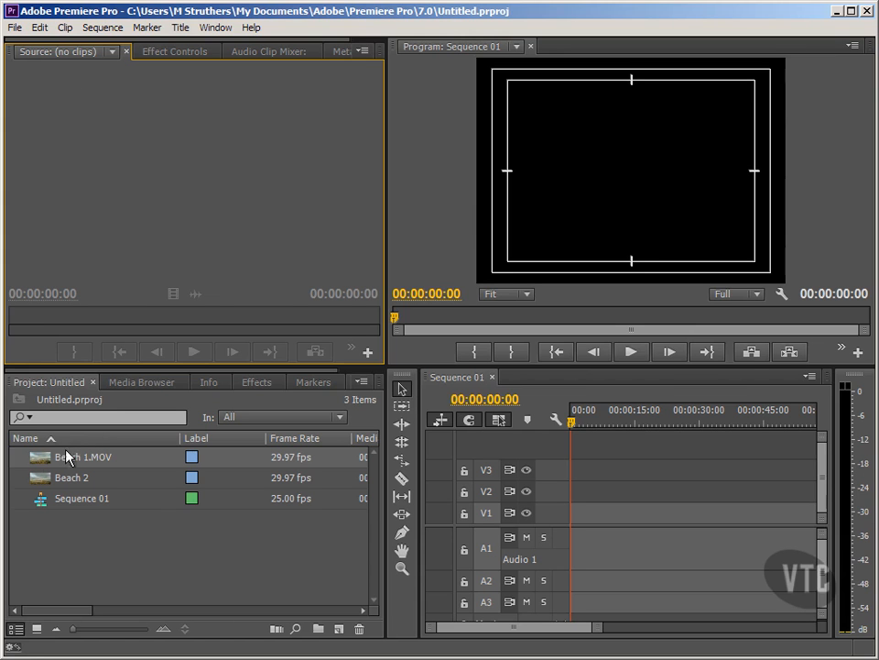
pyautogui.doubleClick(41, 465)
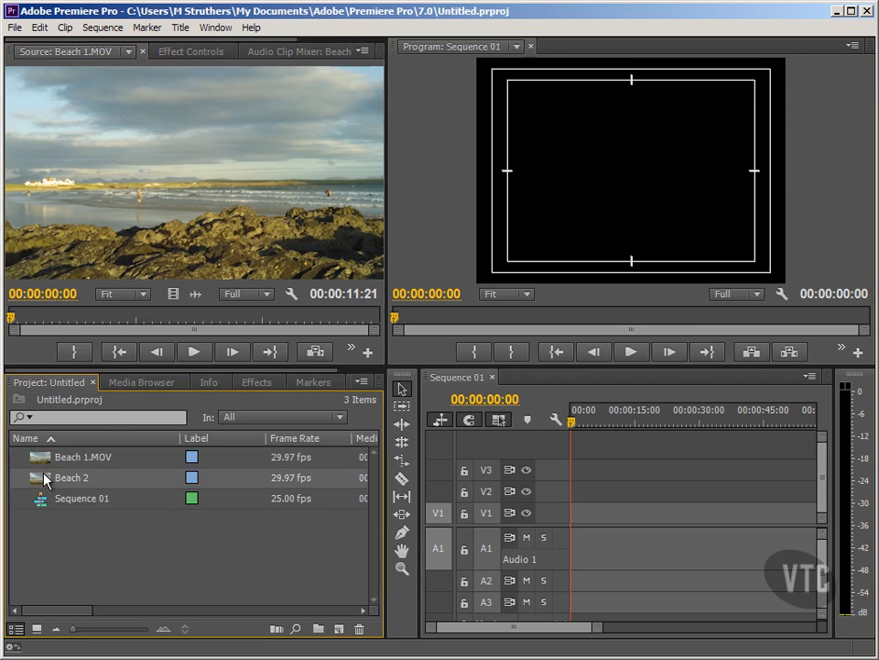
pyautogui.doubleClick(44, 477)
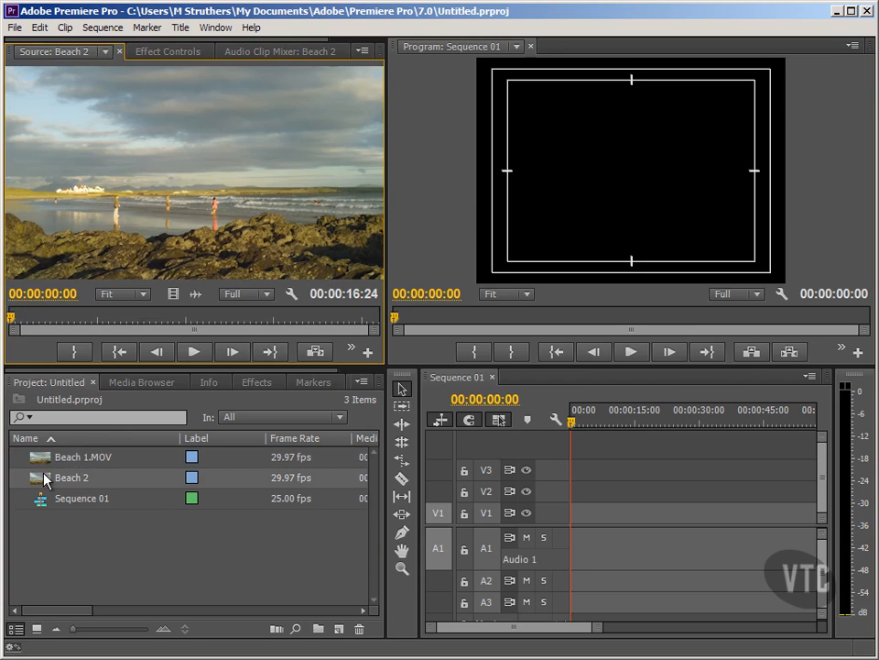
# Switch the Source Monitor to Beach 1.MOV and back to Beach 2, and close Beach 2
pyautogui.click(106, 52)
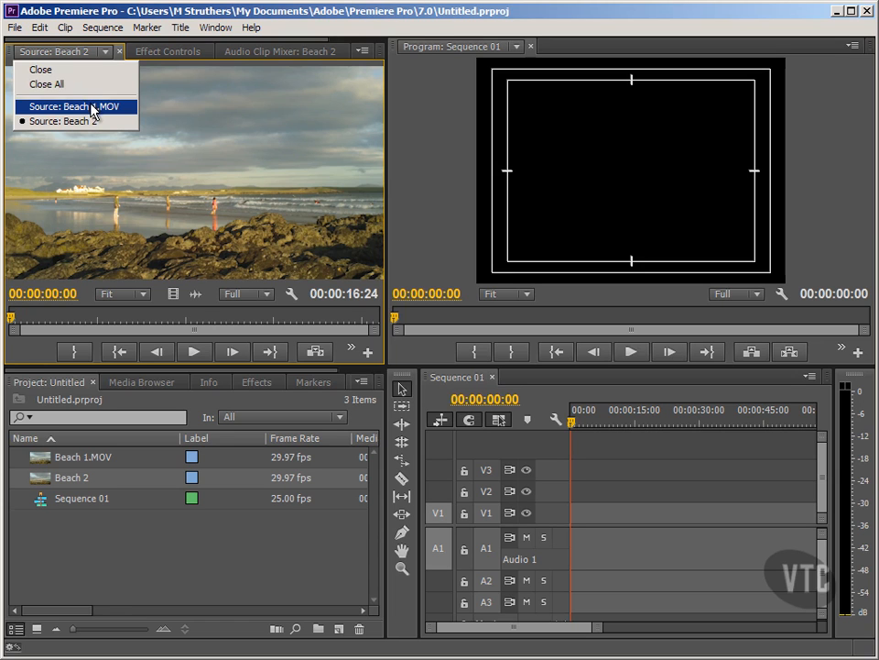
pyautogui.click(92, 109)
pyautogui.click(128, 51)
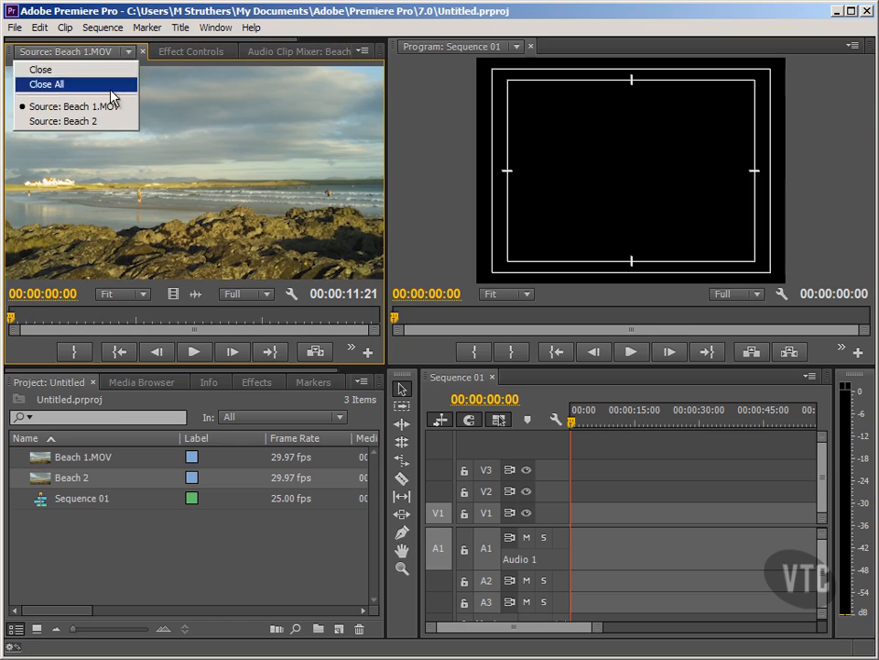
pyautogui.click(102, 122)
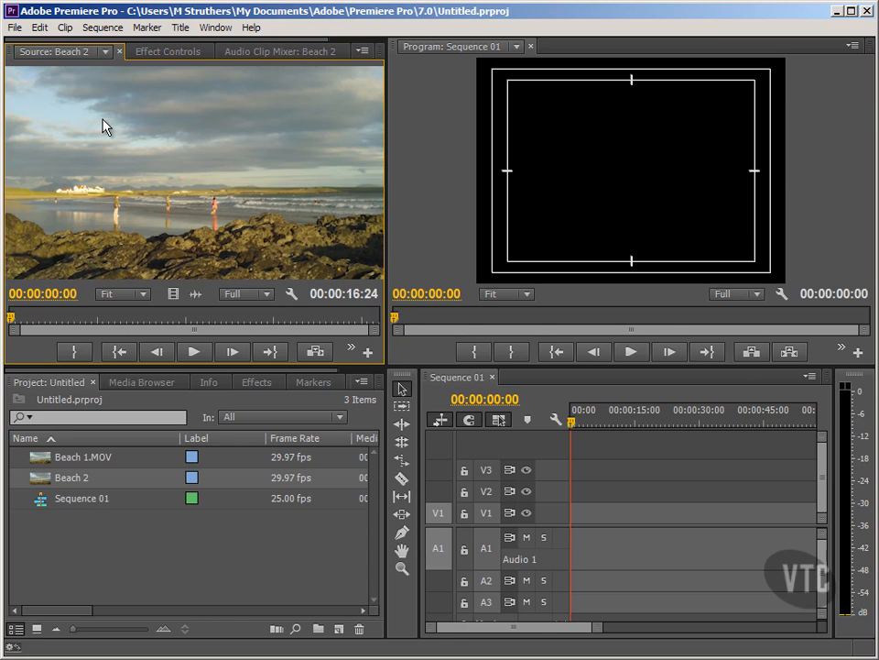
pyautogui.click(107, 51)
pyautogui.click(90, 71)
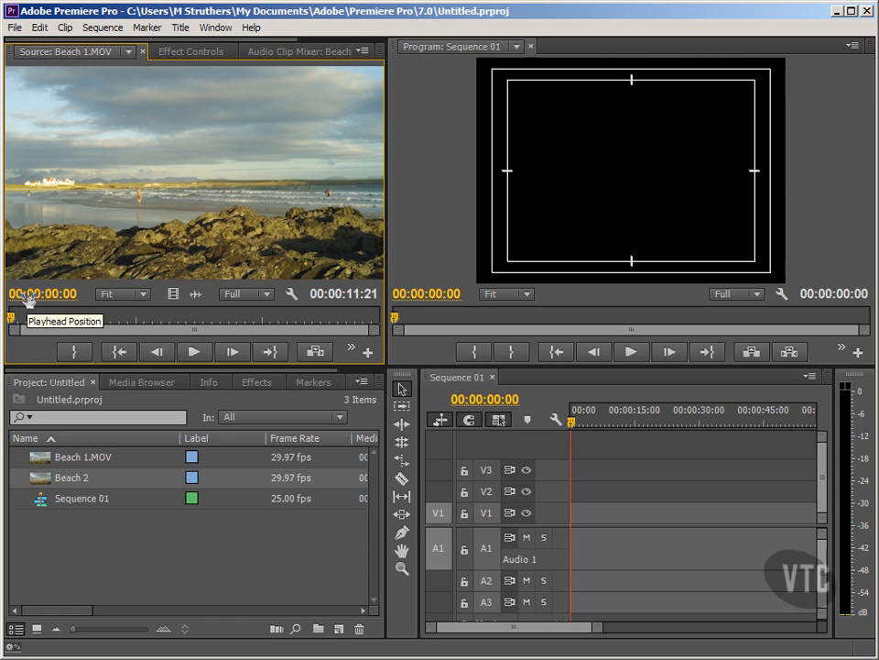
# Scrub the source playhead through Beach 1.MOV and return it to the clip's start
pyautogui.click(121, 322)
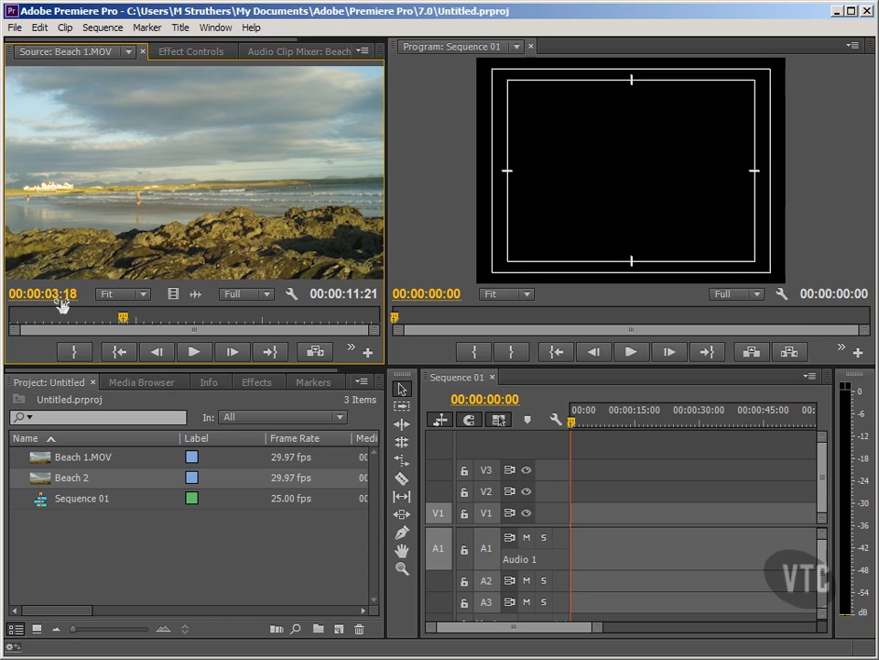
pyautogui.moveTo(44, 298); pyautogui.dragTo(5, 295)
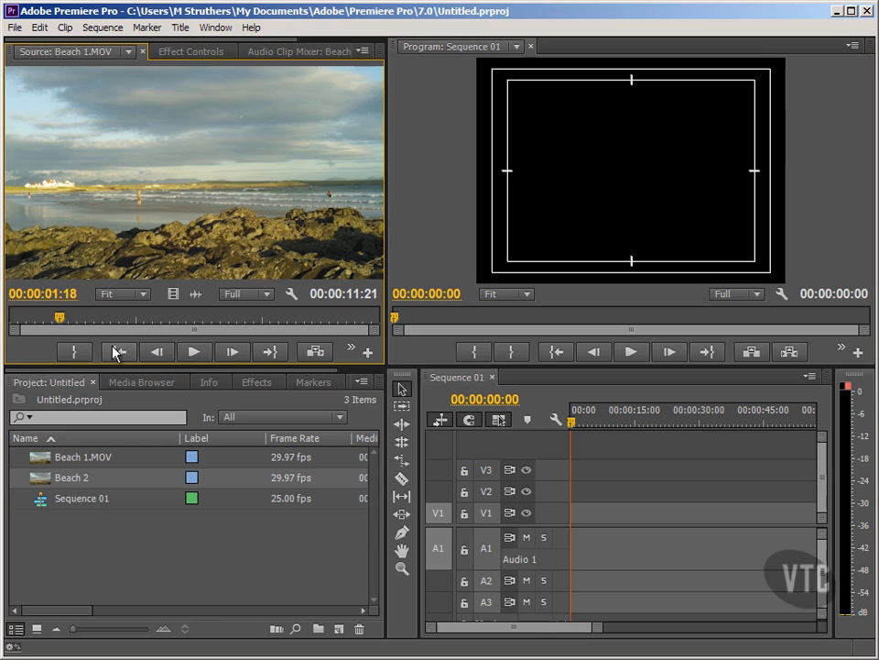
pyautogui.click(116, 352)
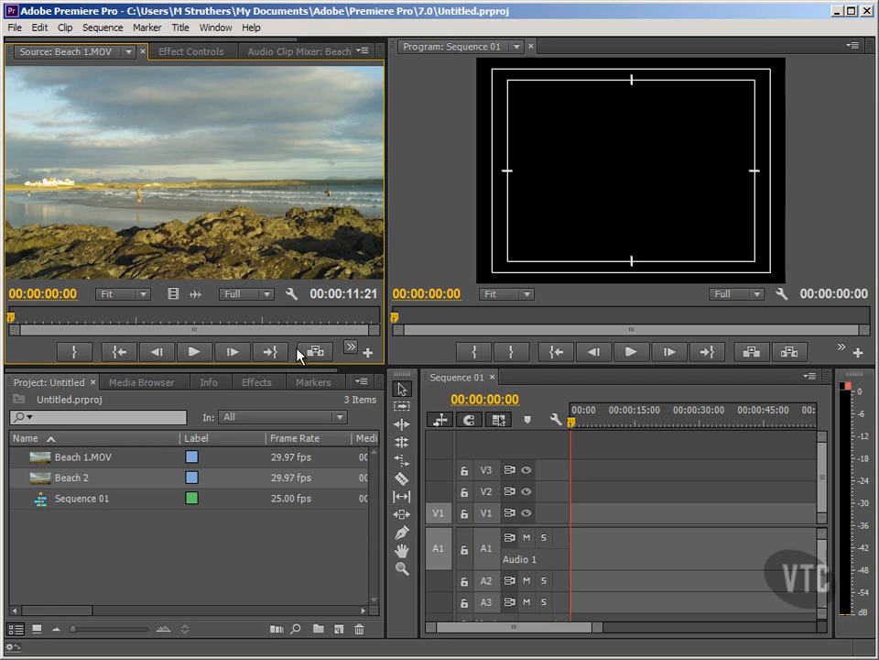
# Mark an Out point at 00:00:03:00 in Beach 1.MOV, extend it to 00:00:06:12 and jump the playhead there
pyautogui.click(105, 317)
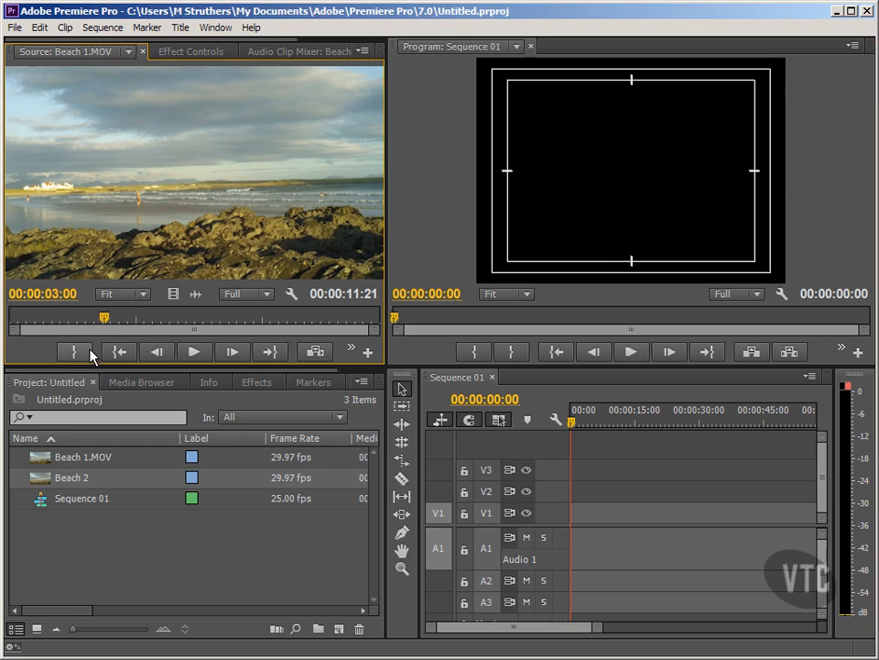
pyautogui.click(89, 354)
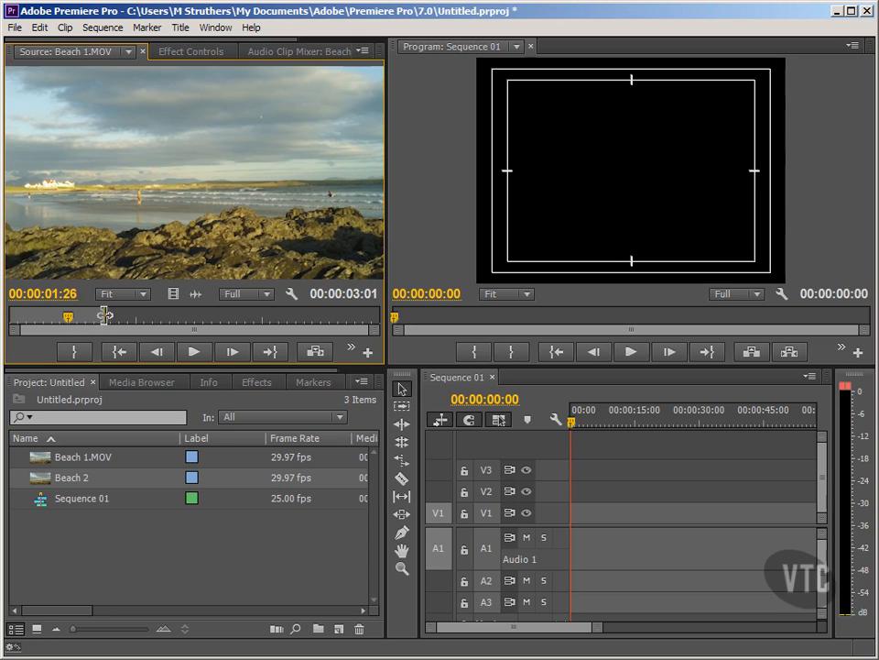
pyautogui.moveTo(106, 312); pyautogui.dragTo(212, 311)
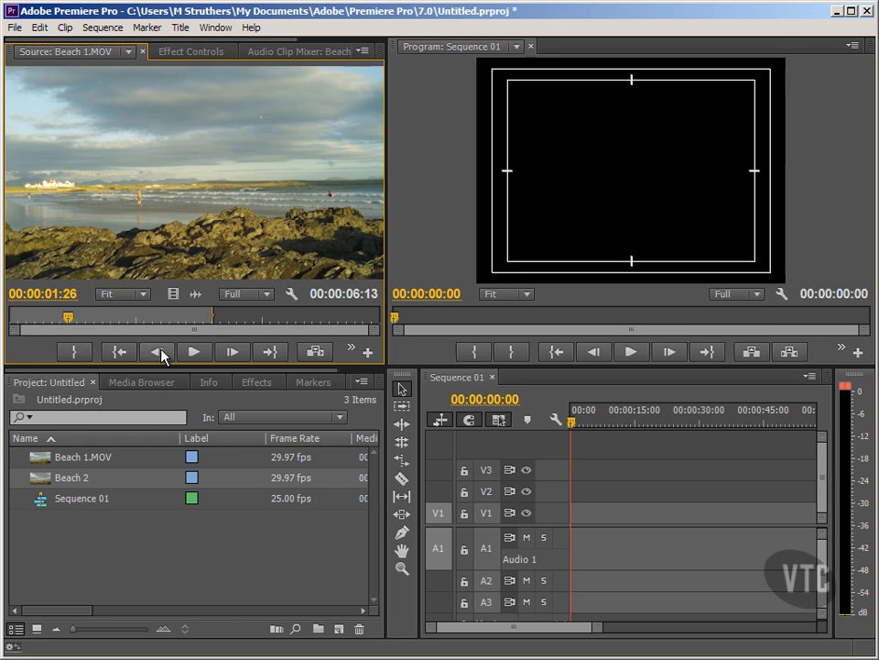
pyautogui.click(269, 352)
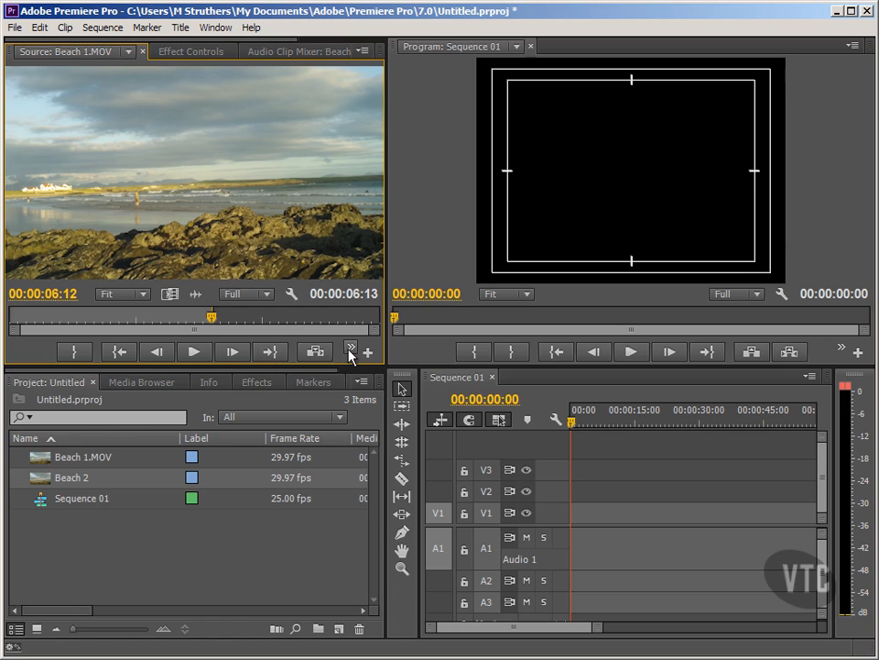
# Mark an In point at 00:00:02:02, and slide the whole In/Out range so it starts at 00:00:03:11
pyautogui.hotkey('shift', 'i')
pyautogui.click(350, 348)
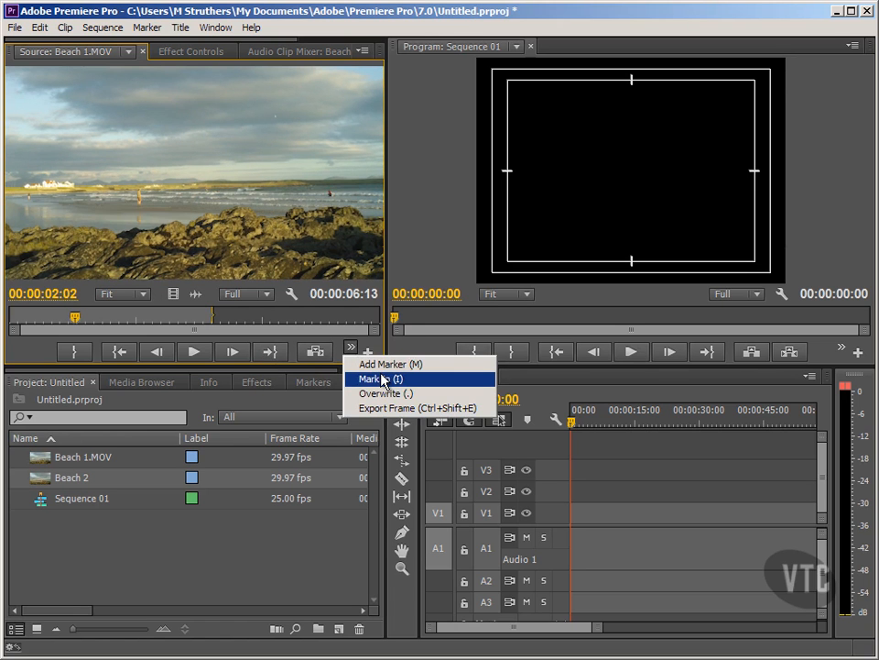
pyautogui.click(383, 380)
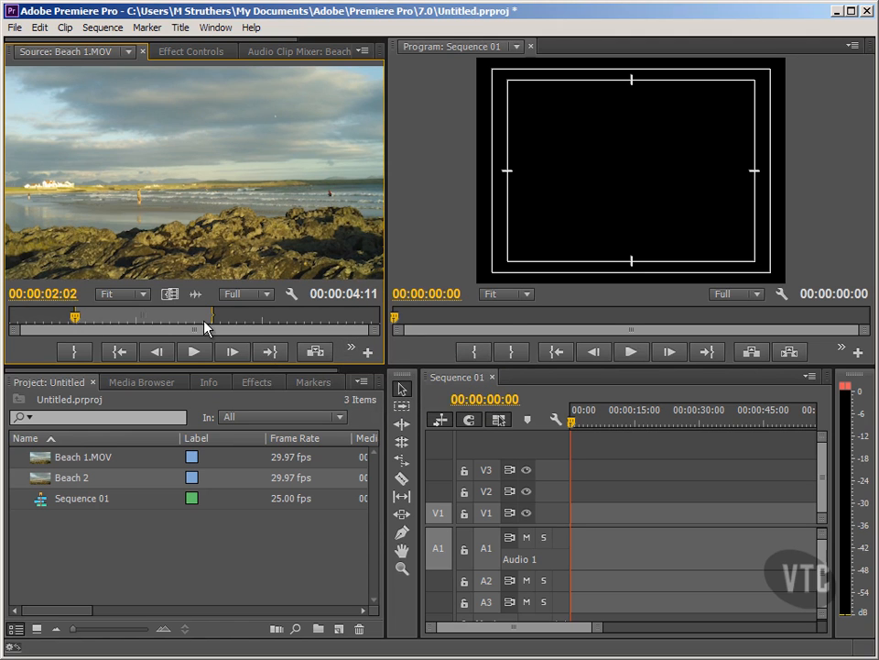
pyautogui.moveTo(148, 317)
pyautogui.mouseDown()
pyautogui.moveTo(124, 317)
pyautogui.moveTo(187, 317)
pyautogui.mouseUp()
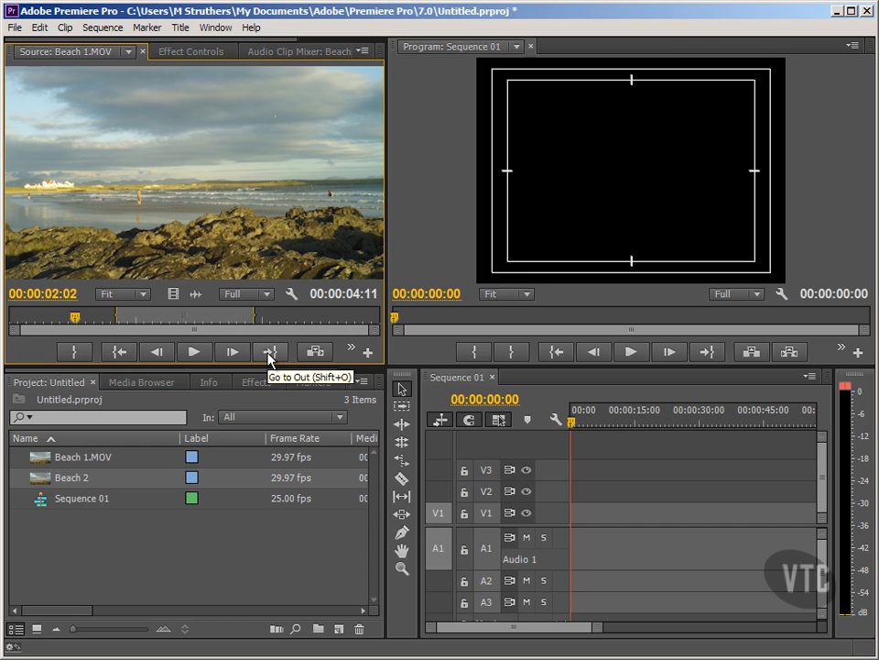
pyautogui.click(129, 353)
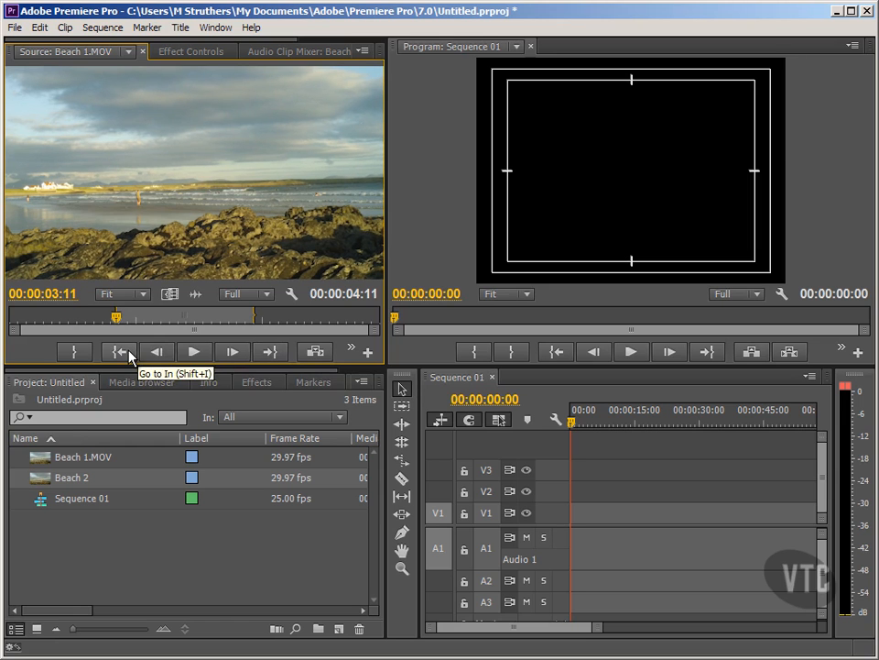
# Insert the marked section of Beach 1.MOV with video and audio into Sequence 01, and undo the insertion
pyautogui.click(317, 352)
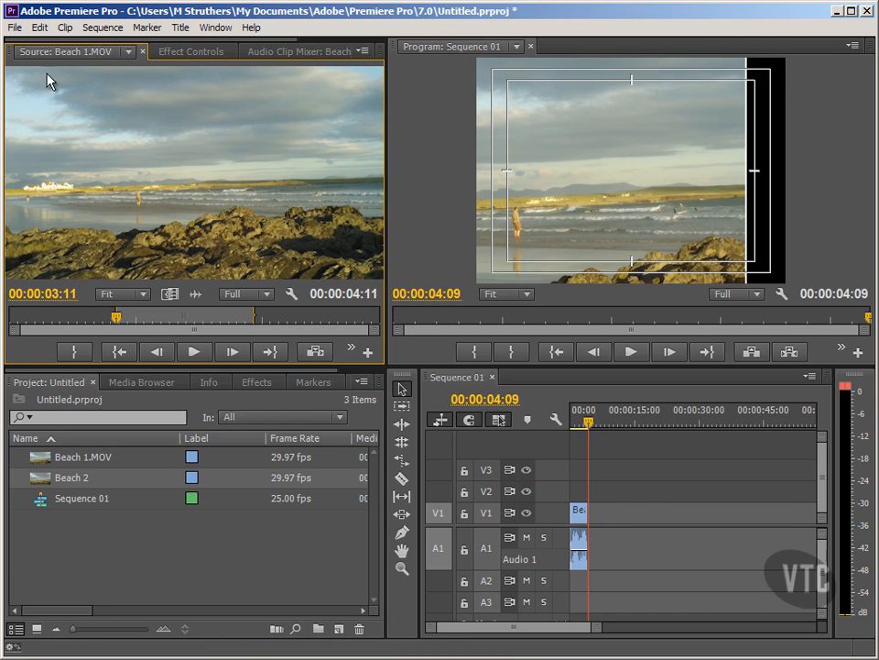
pyautogui.click(40, 27)
pyautogui.click(37, 44)
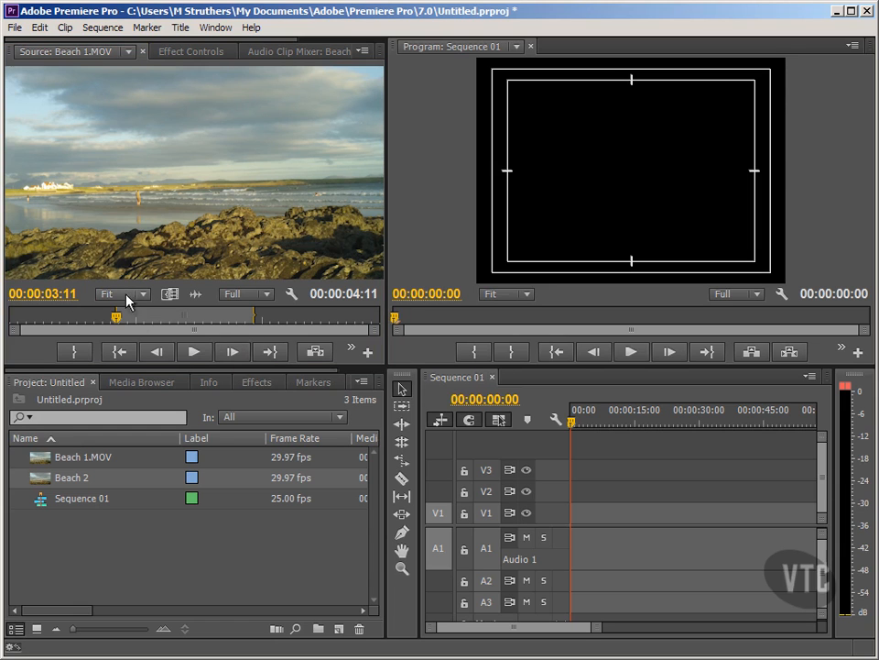
# Place only the video of the marked section at the start of track V1, and undo the placement
pyautogui.moveTo(169, 294); pyautogui.dragTo(577, 513)
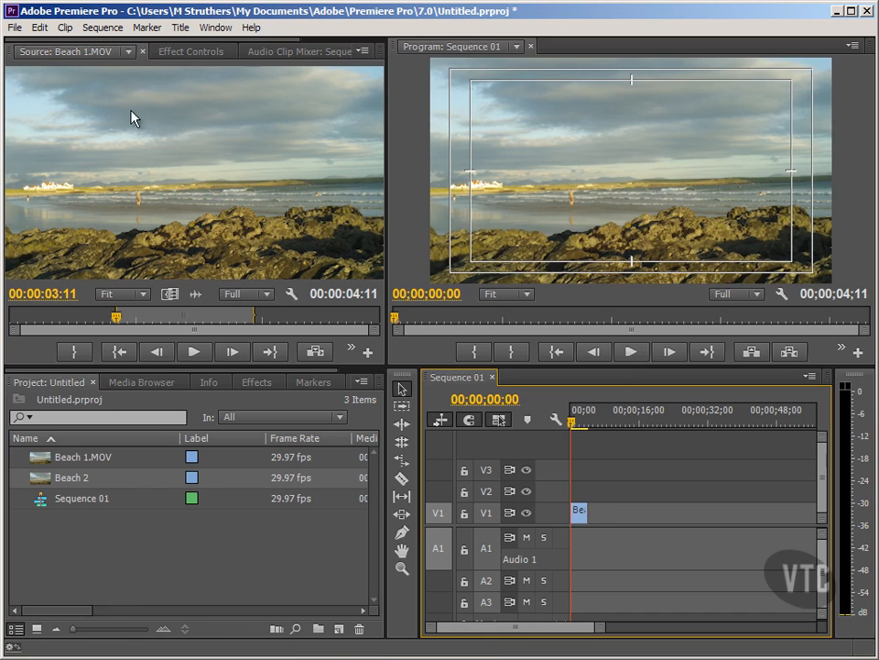
pyautogui.click(40, 27)
pyautogui.click(44, 43)
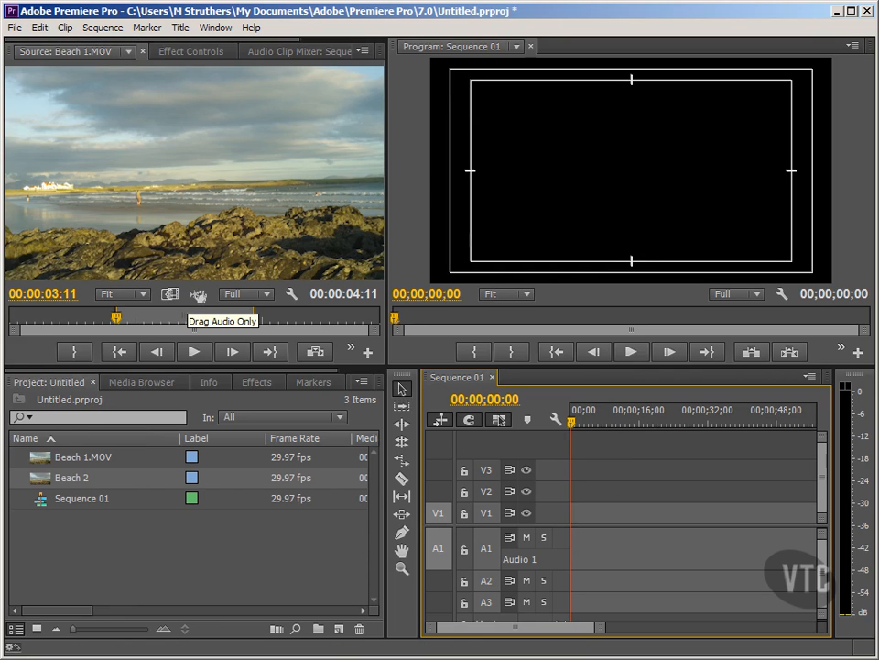
# Place only the audio of the marked section at the start of track A1, and undo the placement
pyautogui.moveTo(198, 295); pyautogui.dragTo(582, 550)
pyautogui.click(39, 27)
pyautogui.click(31, 47)
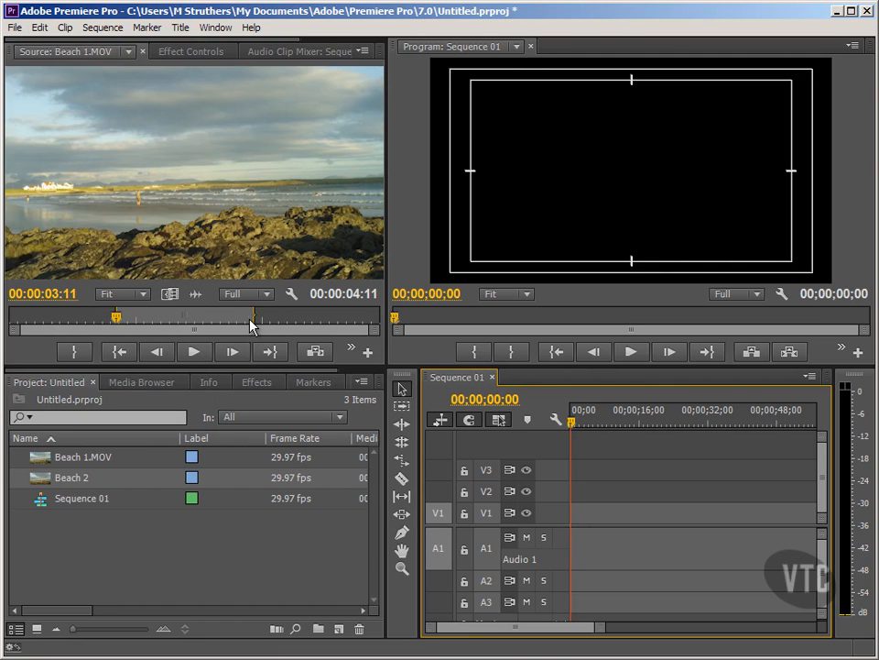
# Show the safe margins overlay in the Source Monitor, and hide it again
pyautogui.click(292, 295)
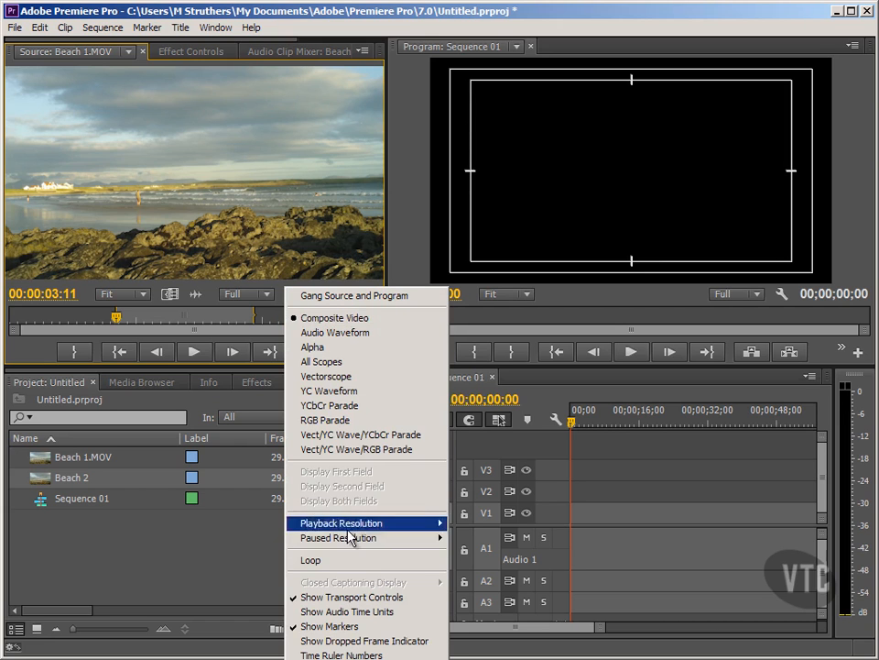
pyautogui.click(353, 658)
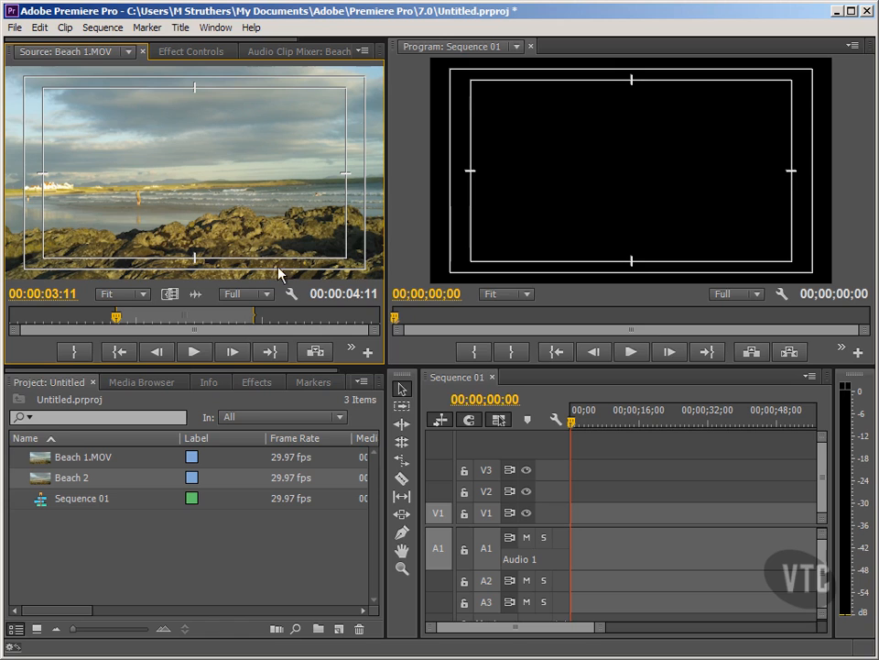
pyautogui.click(291, 294)
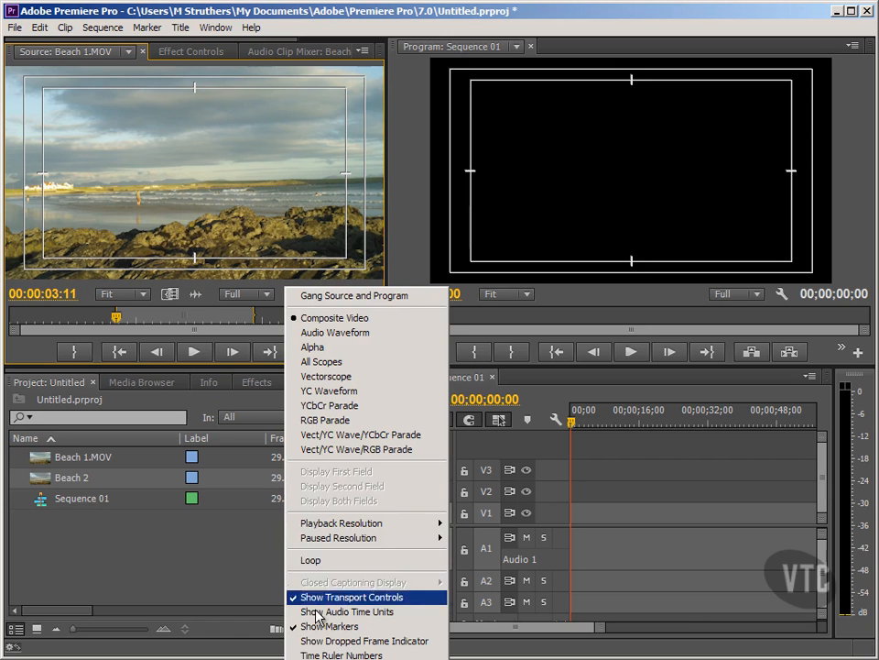
pyautogui.click(317, 658)
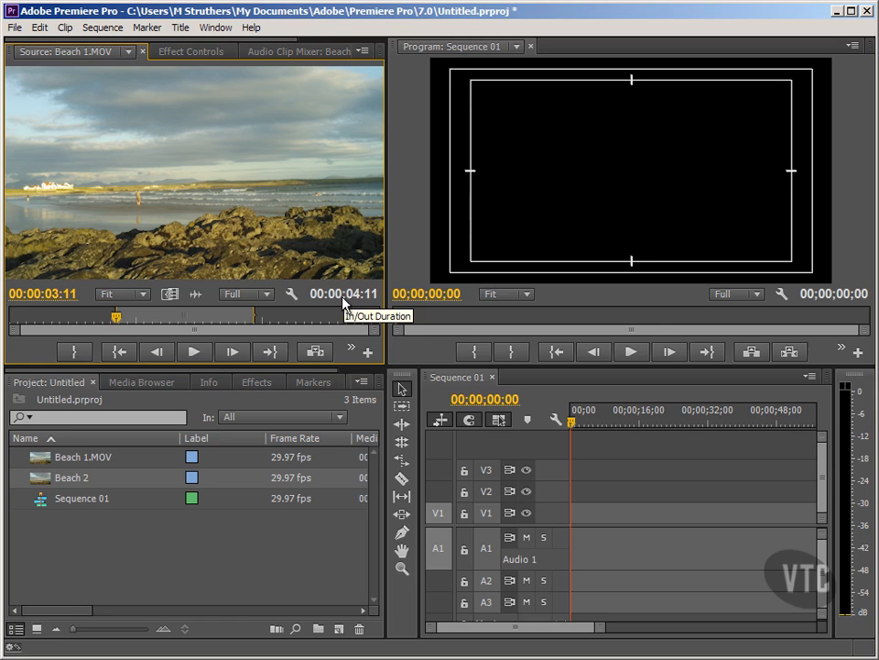
# Move the Out point of Beach 1.MOV earlier to shorten the In/Out duration to 00:00:03:00
pyautogui.moveTo(253, 314); pyautogui.dragTo(209, 314)
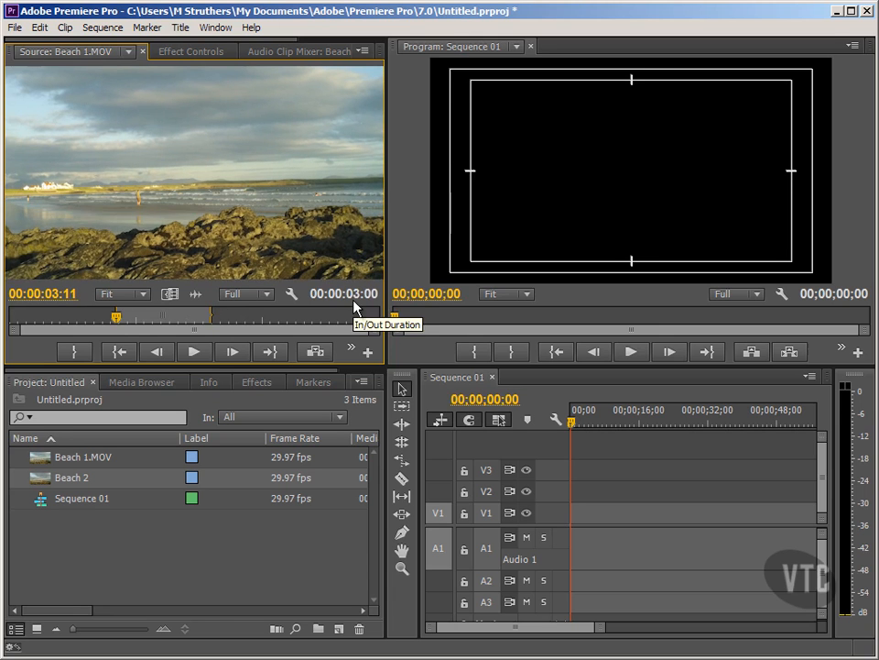